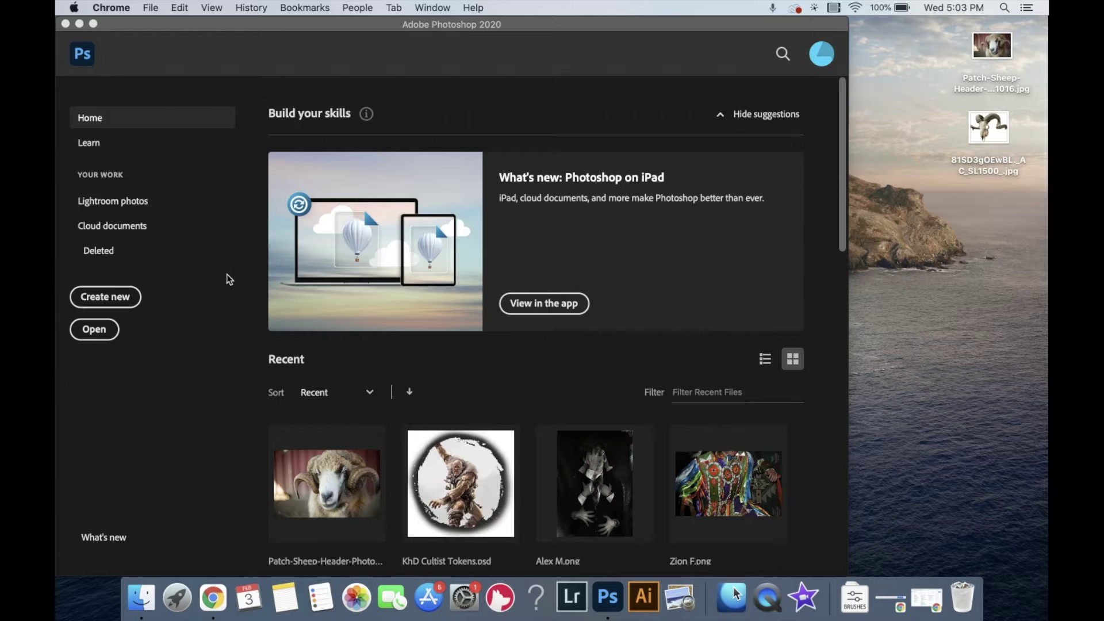
# Create a new document named Test at 8.5 x 11 inches and 300 pixels/inch with a white background.
pyautogui.click(105, 297)
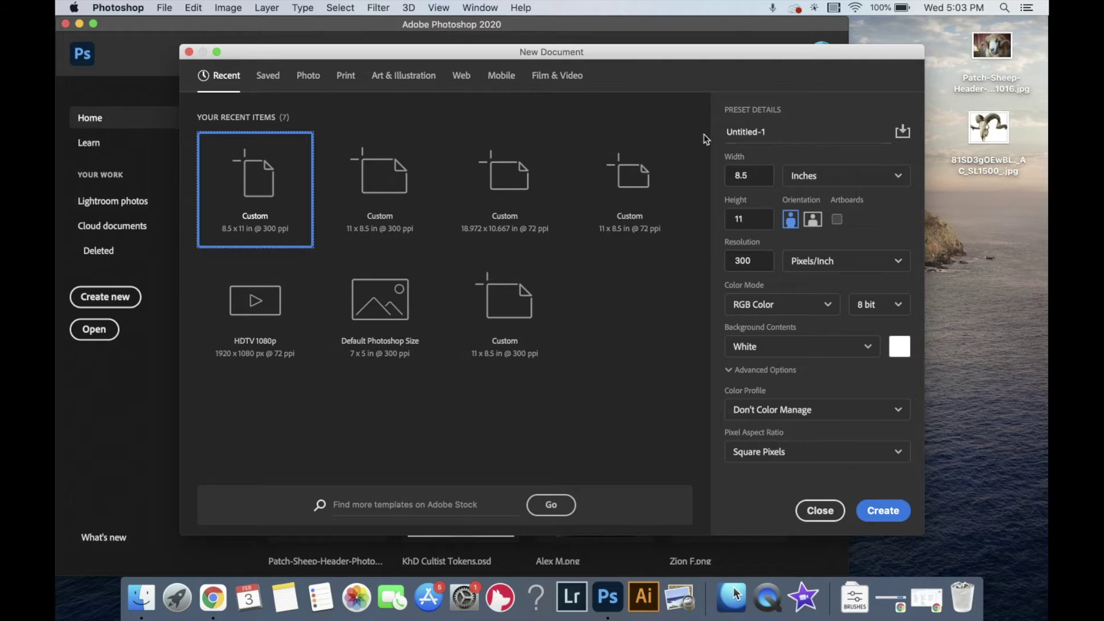
pyautogui.moveTo(774, 132); pyautogui.dragTo(700, 134)
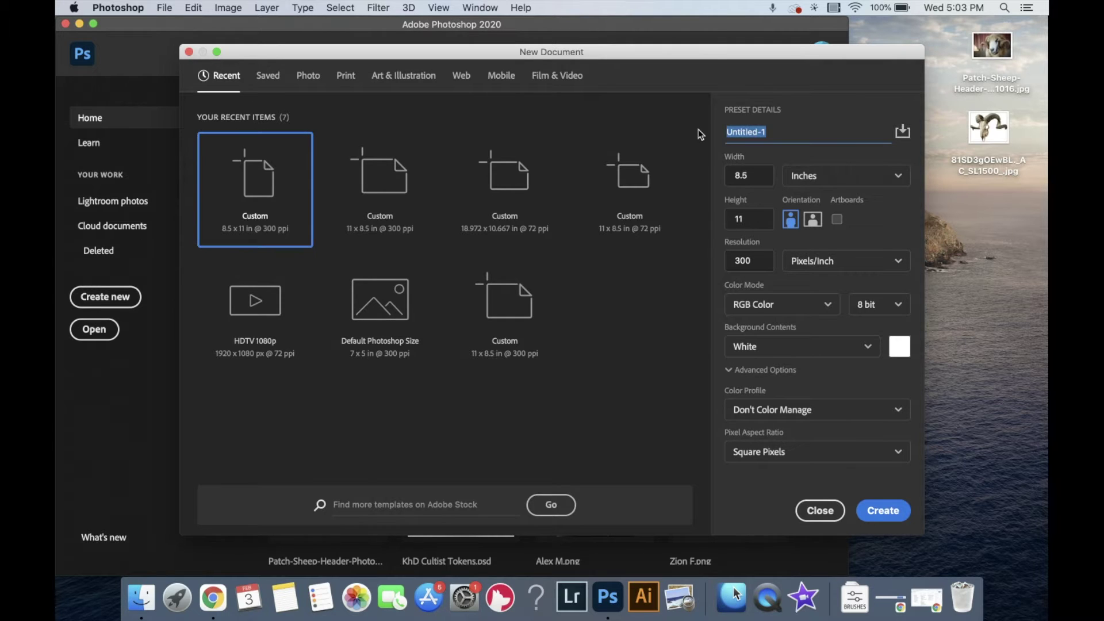
pyautogui.write('Test')
pyautogui.click(891, 506)
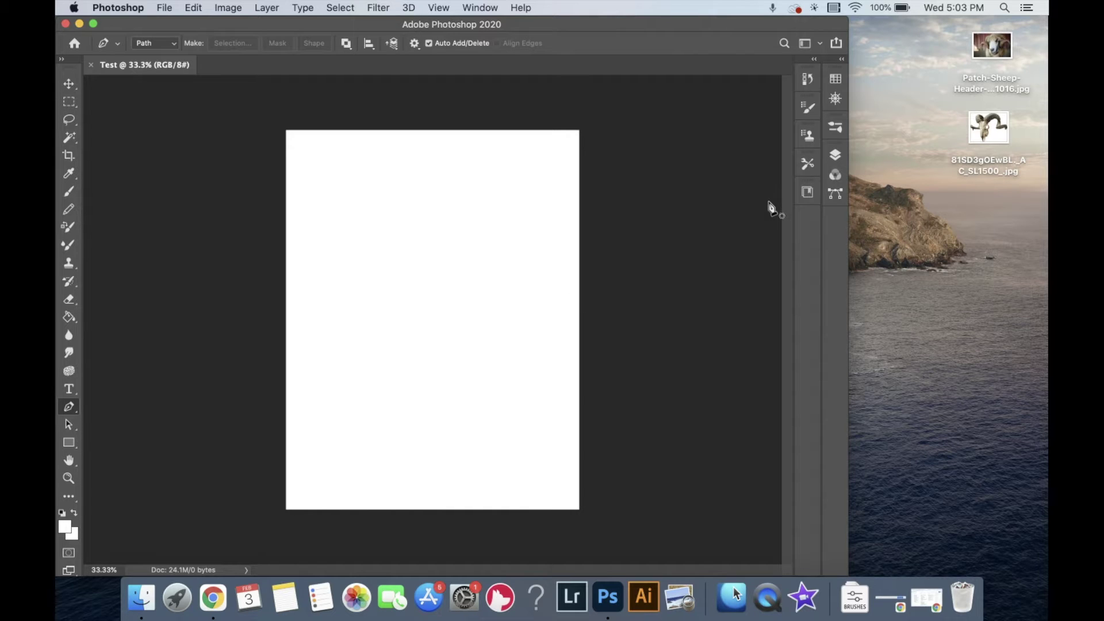
# Place the Patch-Sheep header photo from the desktop into the Test document, moved slightly above the page centre.
pyautogui.moveTo(994, 46); pyautogui.dragTo(389, 251)
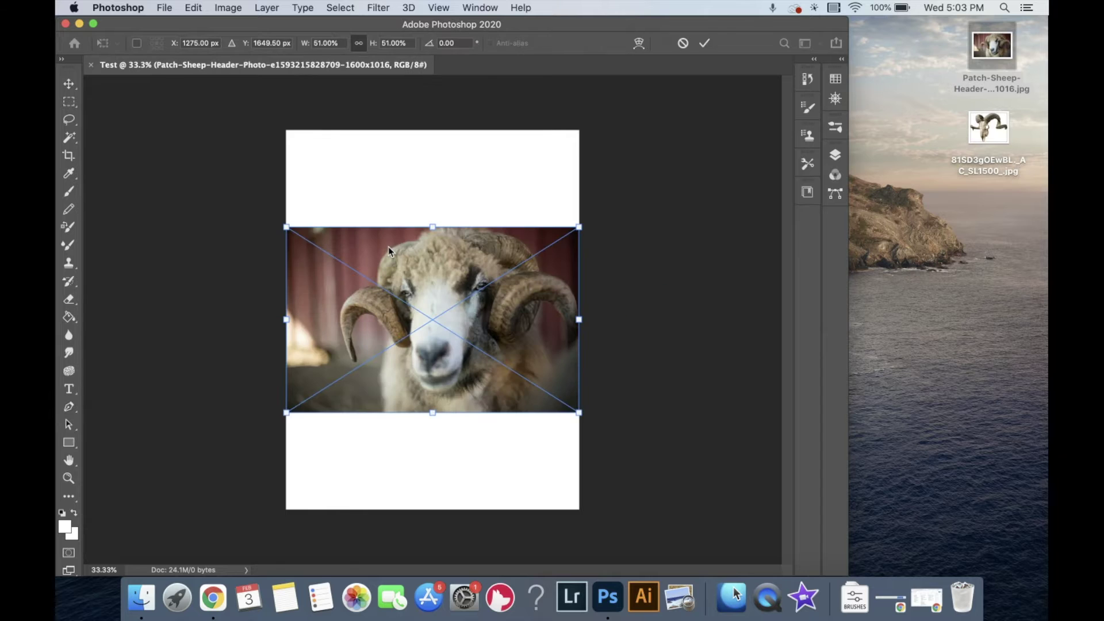
pyautogui.moveTo(421, 307); pyautogui.dragTo(416, 280)
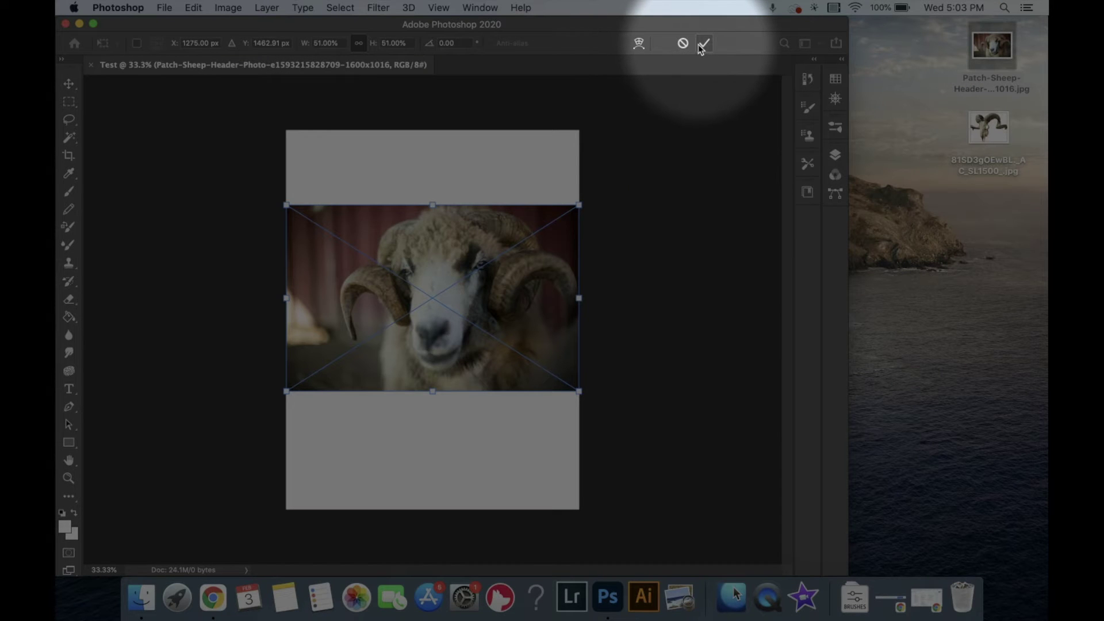
pyautogui.click(702, 44)
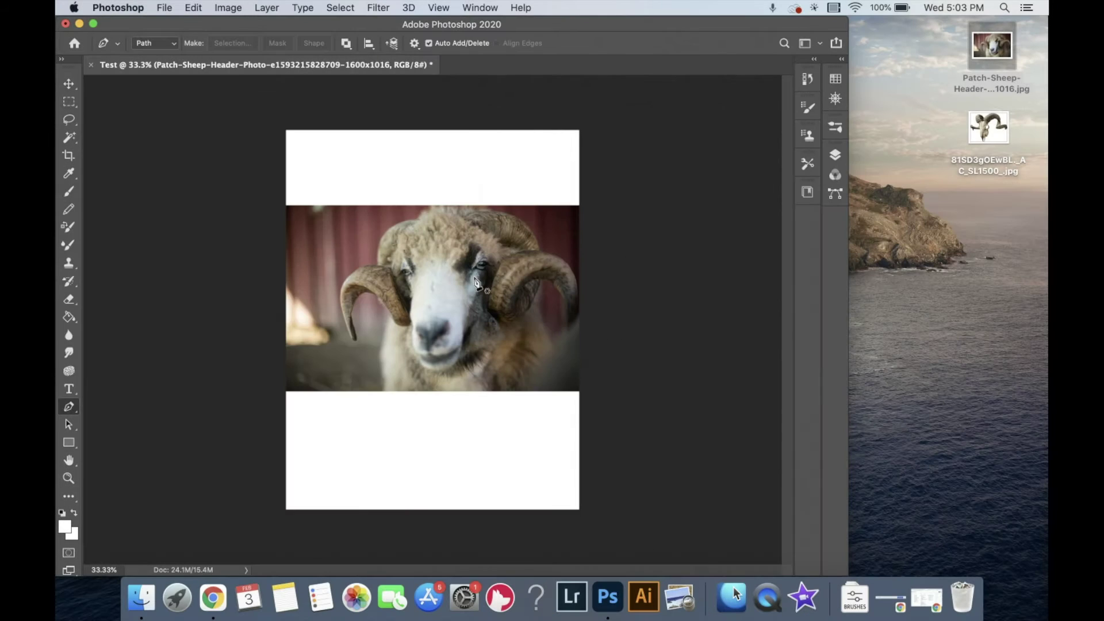
# Place the 81SD3gOEwBL._AC_SL1500_ skull image from the desktop into the page's lower half, with the layer list shown.
pyautogui.click(835, 155)
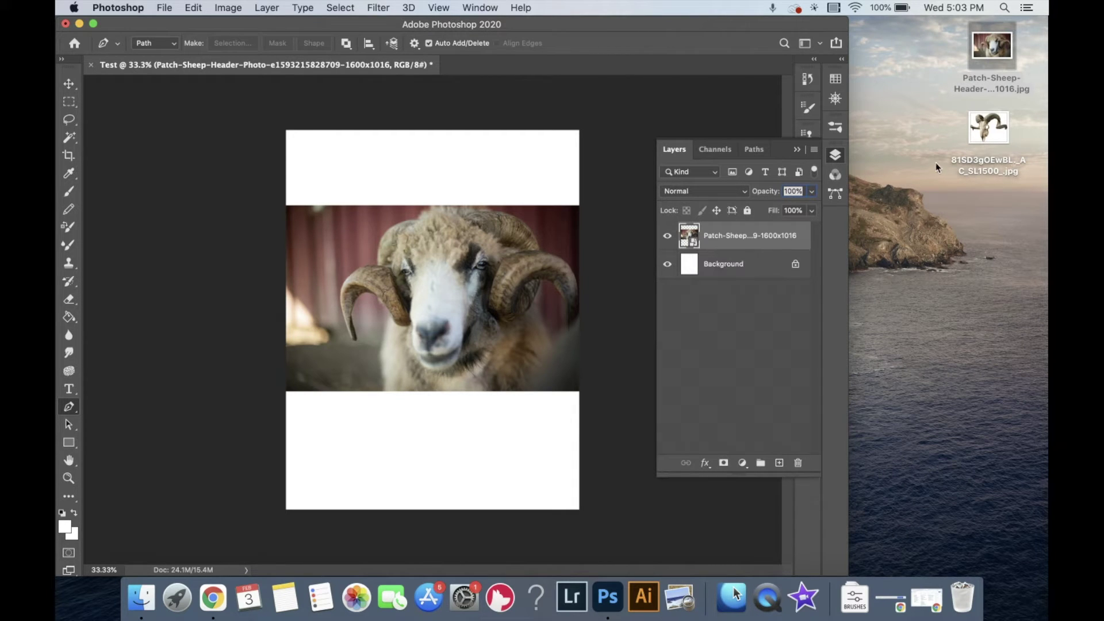
pyautogui.moveTo(980, 137); pyautogui.dragTo(454, 353)
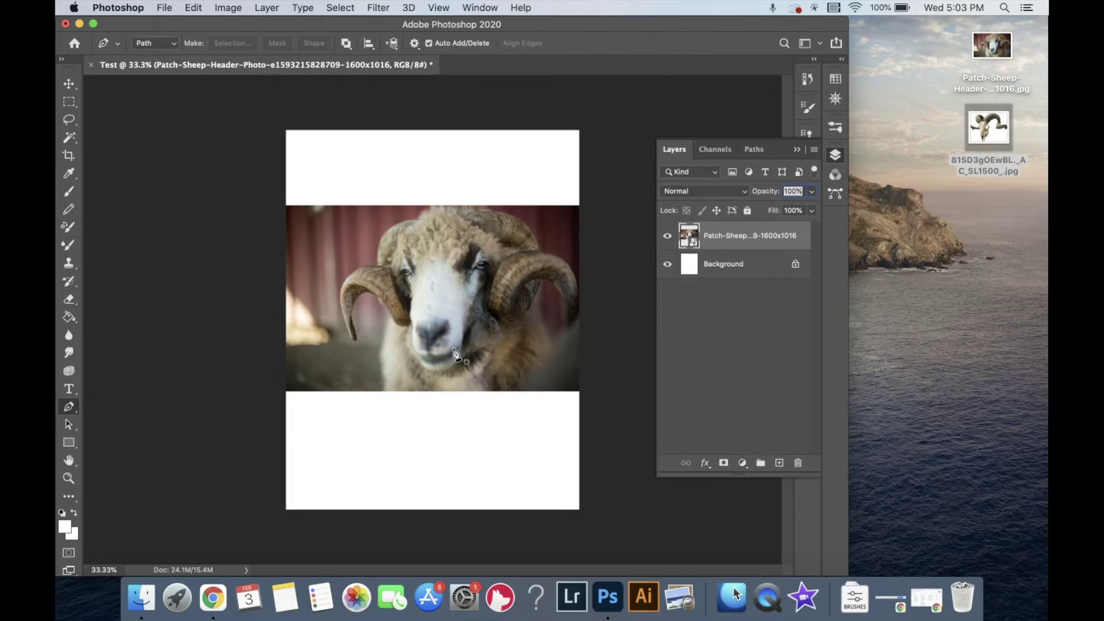
pyautogui.moveTo(461, 308); pyautogui.dragTo(461, 391)
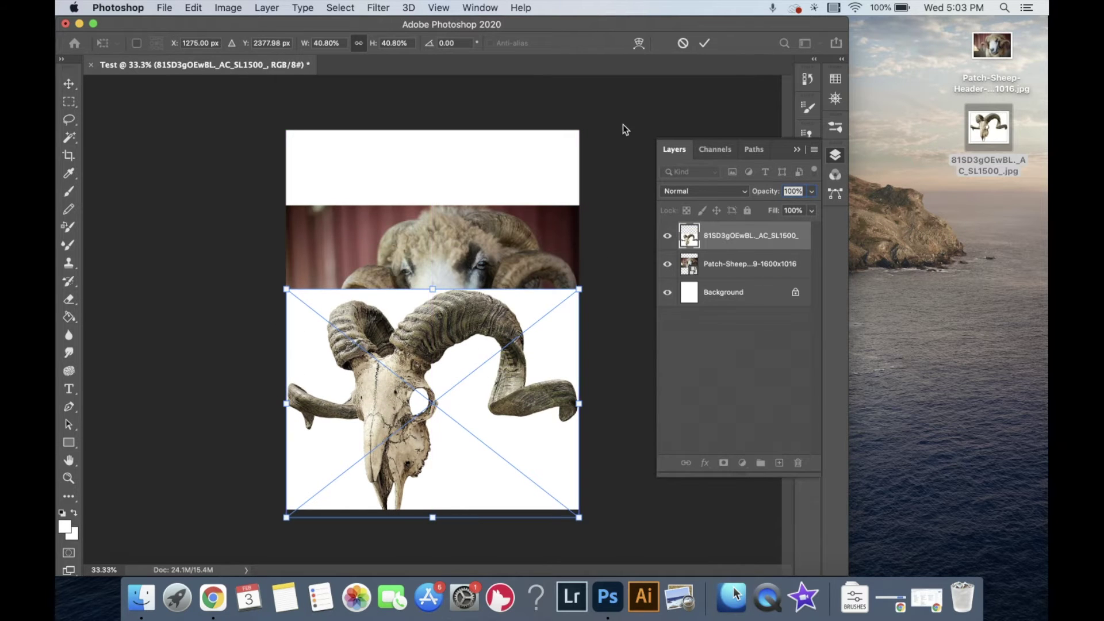
pyautogui.click(704, 44)
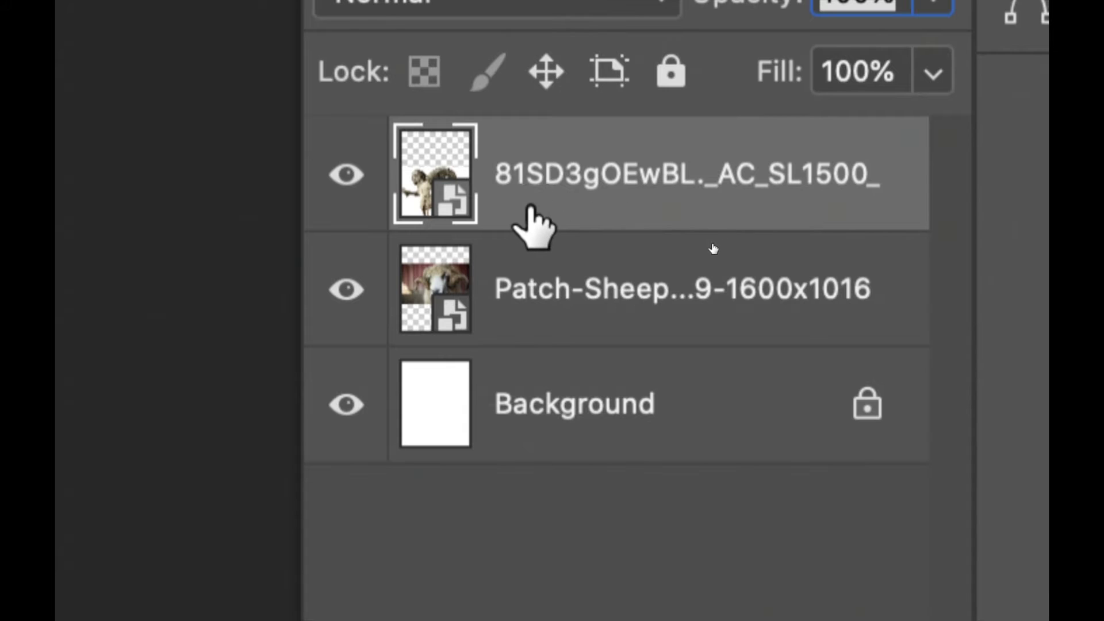
# Rasterize the 81SD3gOEwBL._AC_SL1500_ skull layer.
pyautogui.rightClick(457, 216)
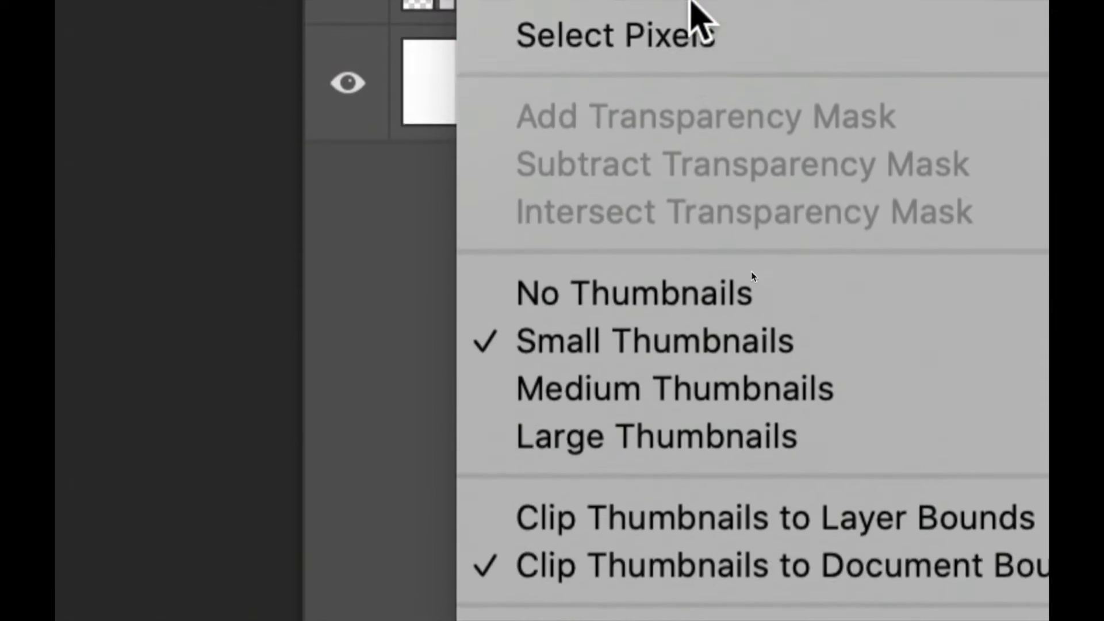
pyautogui.click(537, 163)
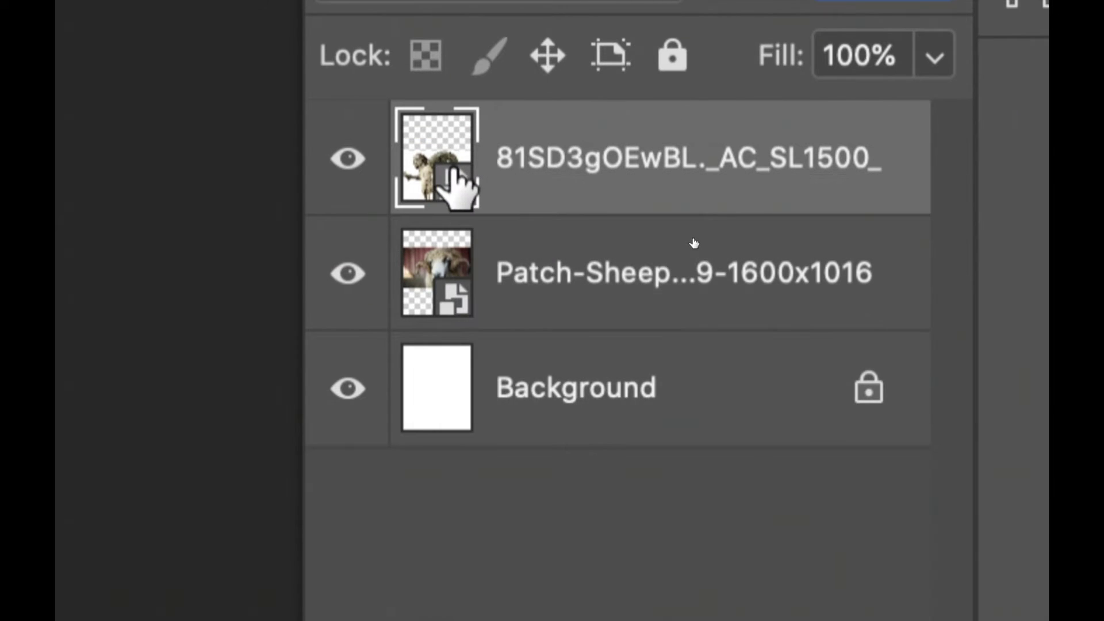
pyautogui.rightClick(546, 165)
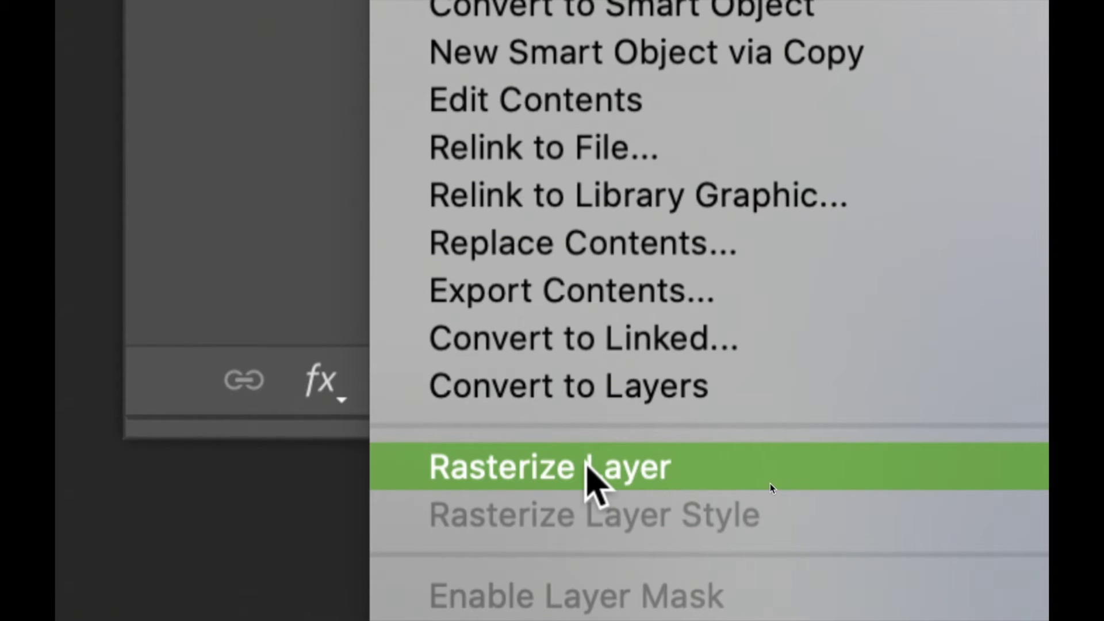
pyautogui.click(561, 483)
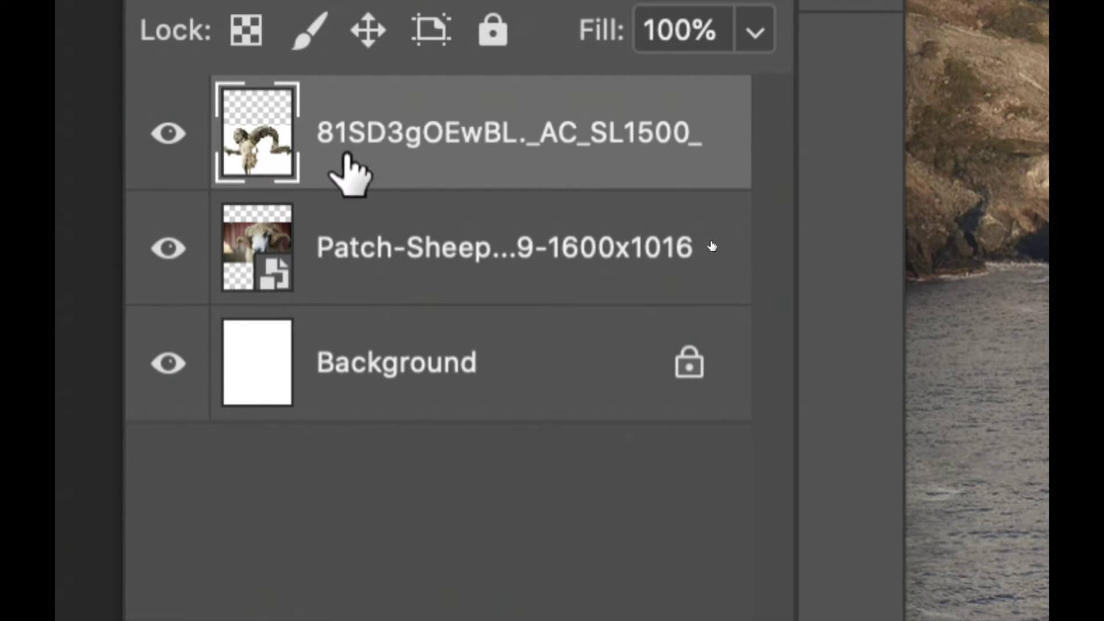
pyautogui.rightClick(391, 151)
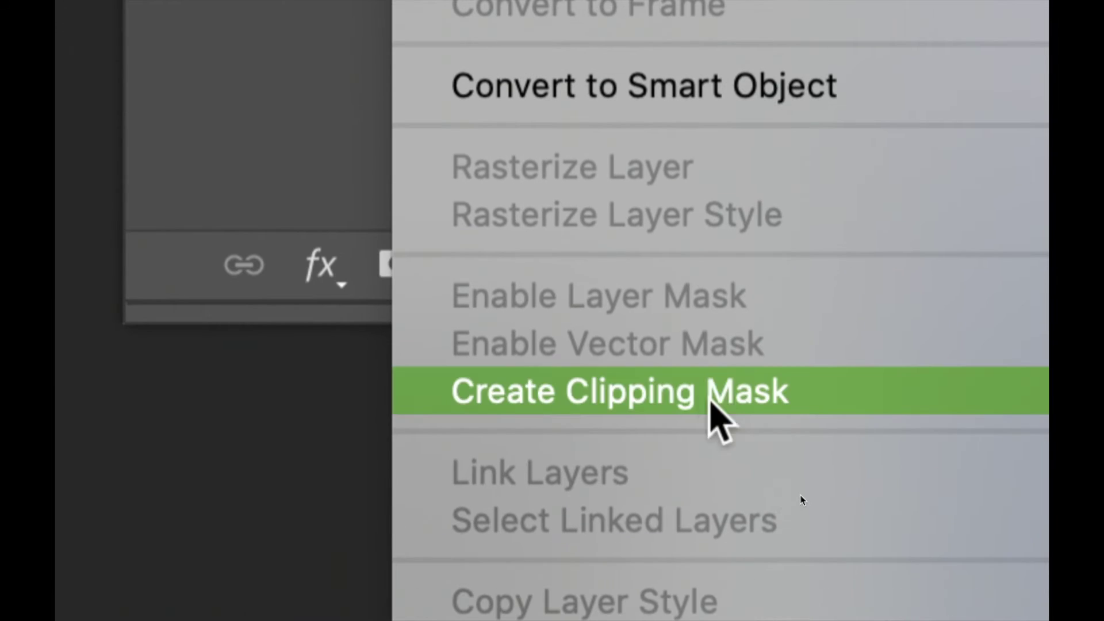
pyautogui.click(669, 101)
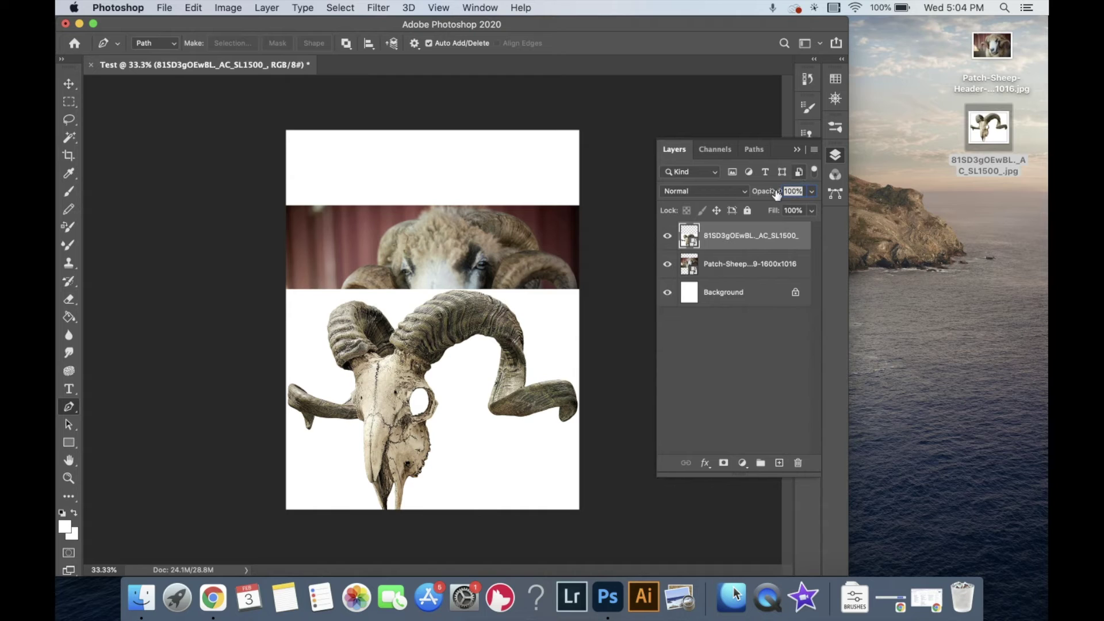
# Undo the rasterizing and both image placements until only the Background layer remains.
pyautogui.click(463, 313)
pyautogui.press('super+z')
pyautogui.press('super+z')
pyautogui.press('super+z')
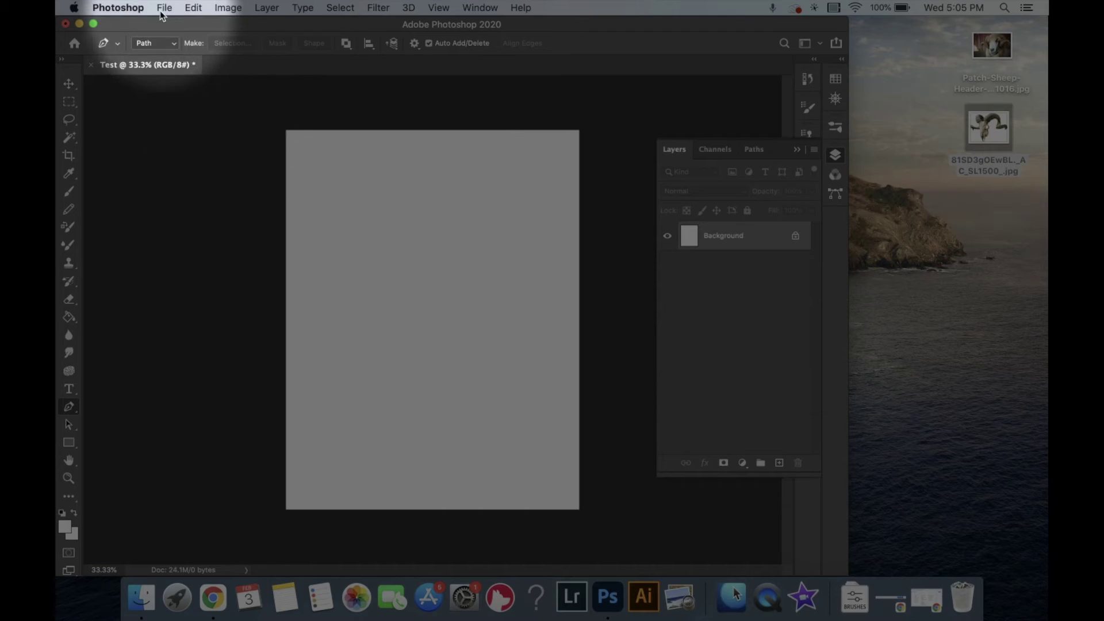
# Place the Patch-Sheep header photo from the Desktop folder as an embedded image centred on the page.
pyautogui.click(164, 8)
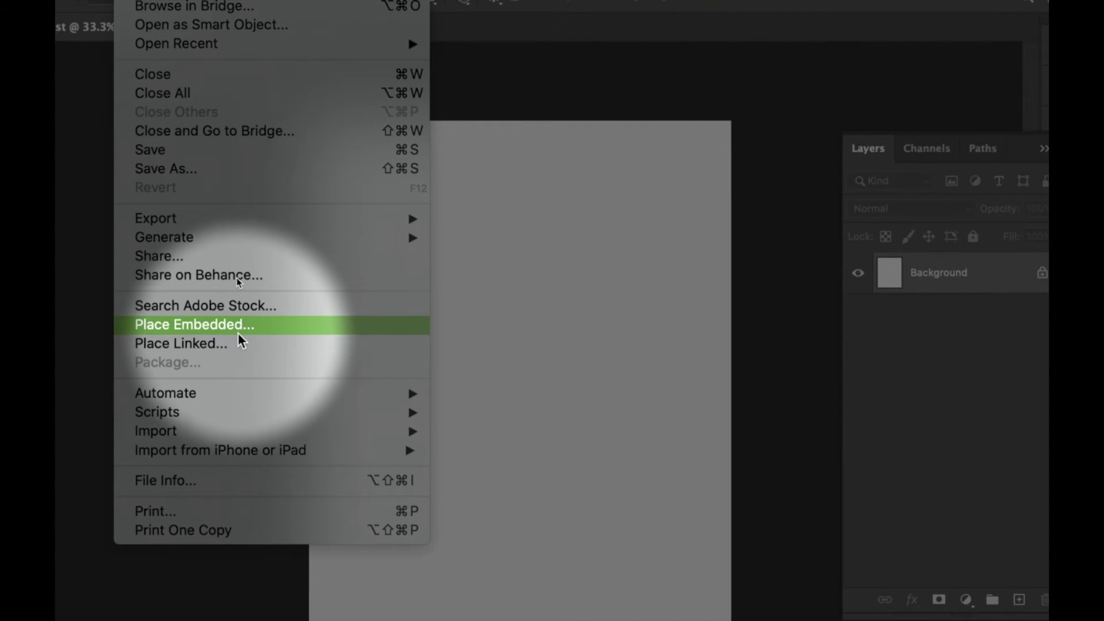
pyautogui.press('Escape')
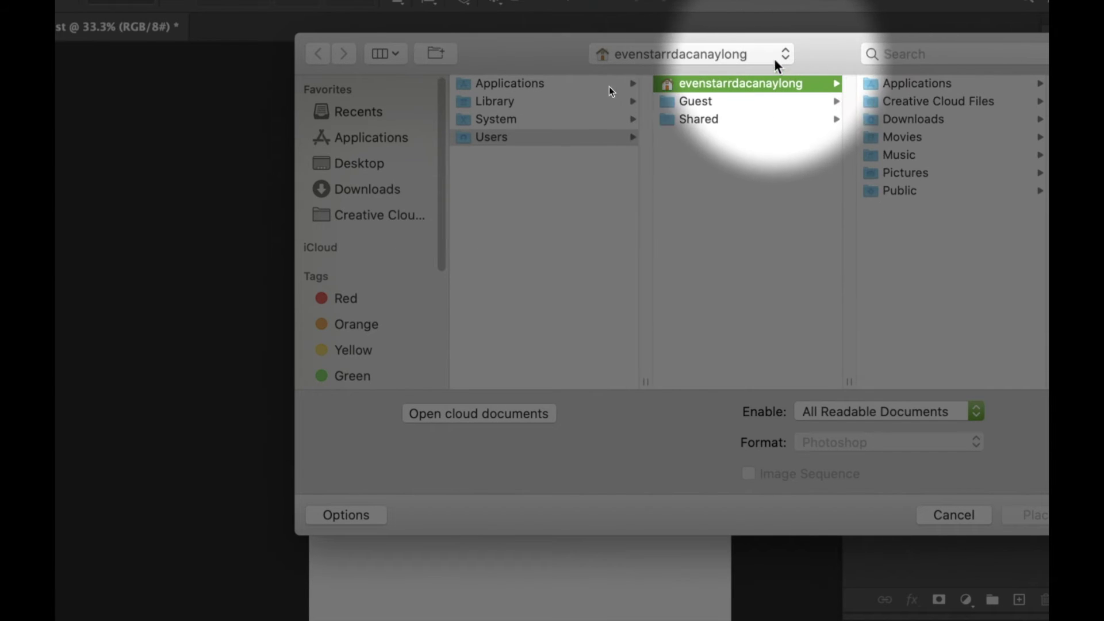
pyautogui.moveTo(826, 48); pyautogui.dragTo(714, 44)
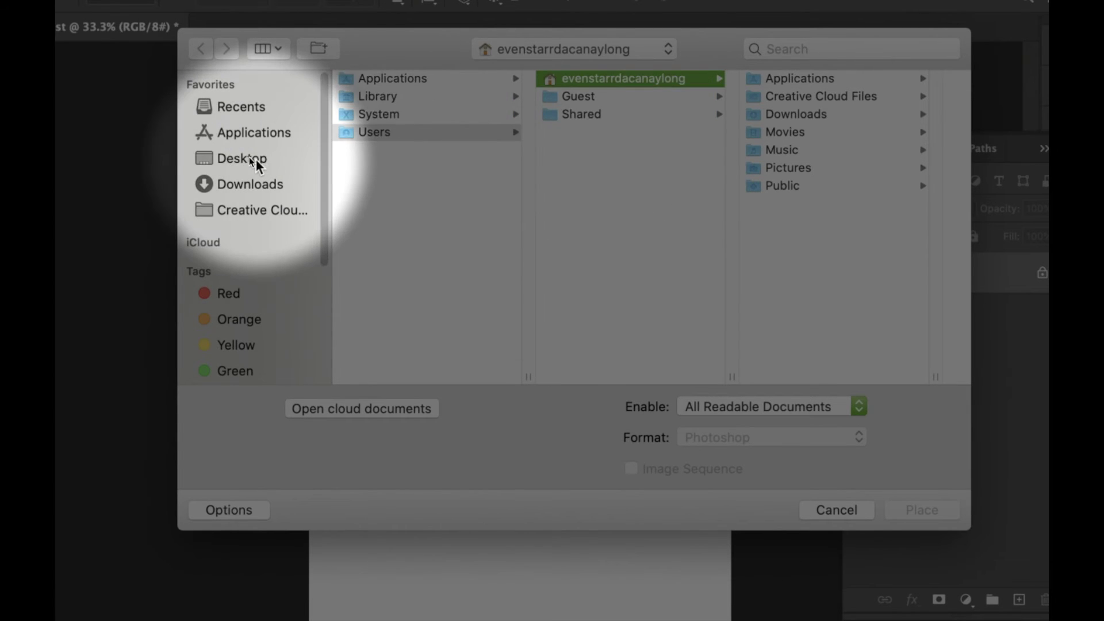
pyautogui.click(256, 159)
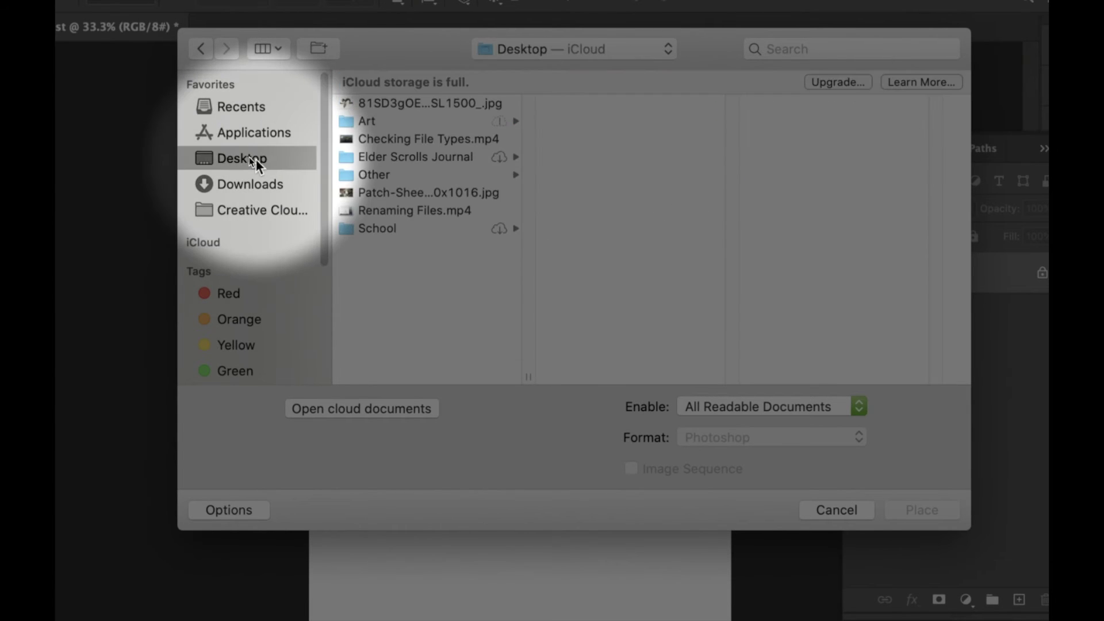
pyautogui.click(381, 193)
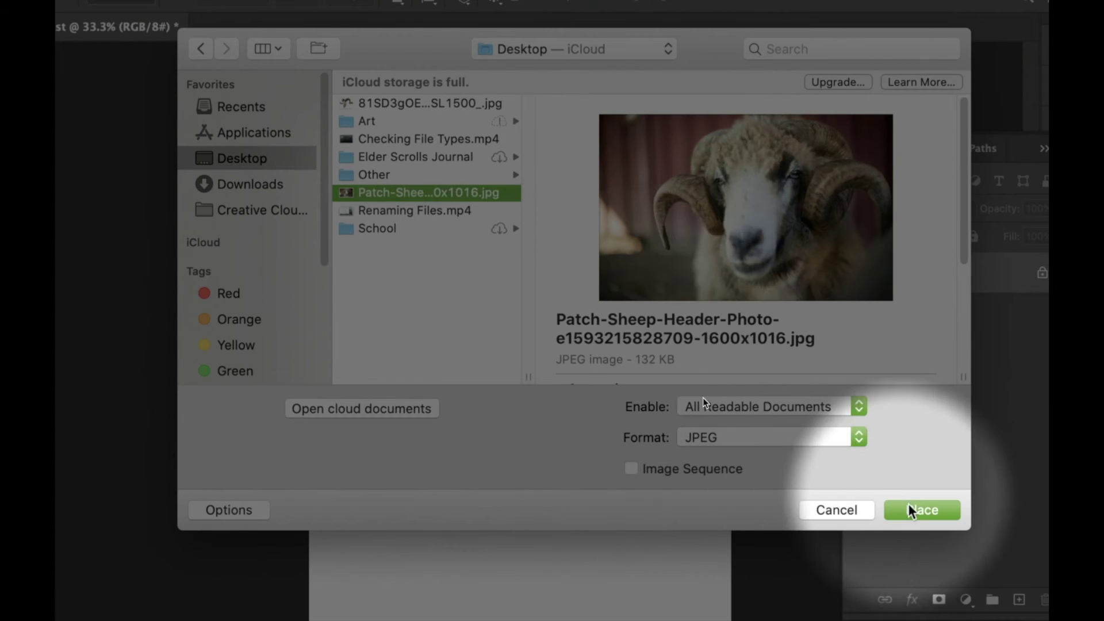
pyautogui.click(910, 510)
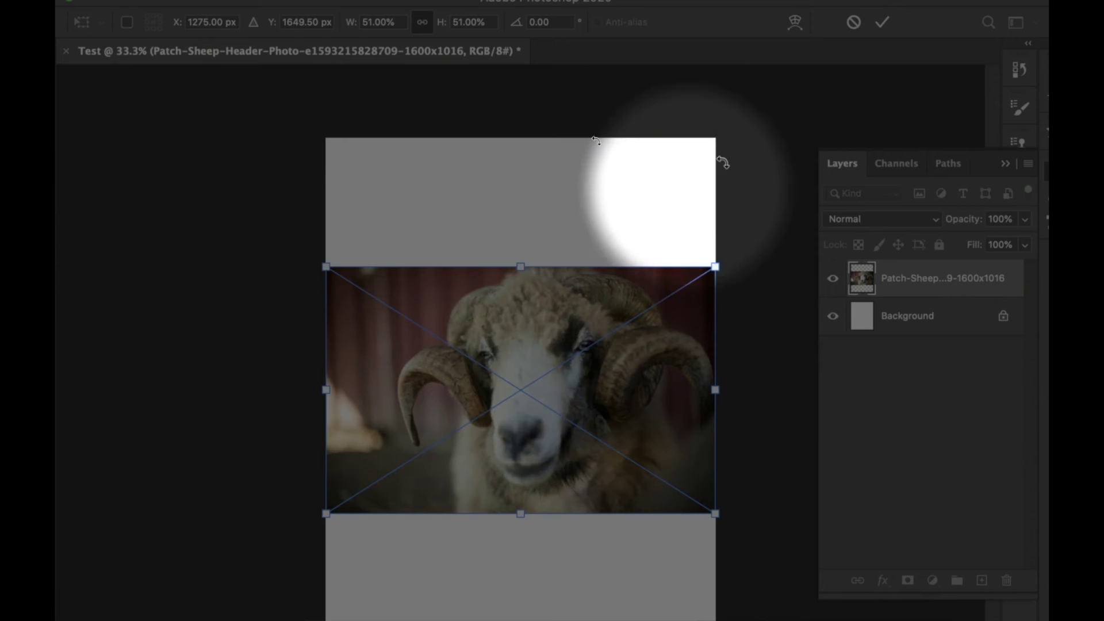
pyautogui.click(883, 23)
pyautogui.press('p')
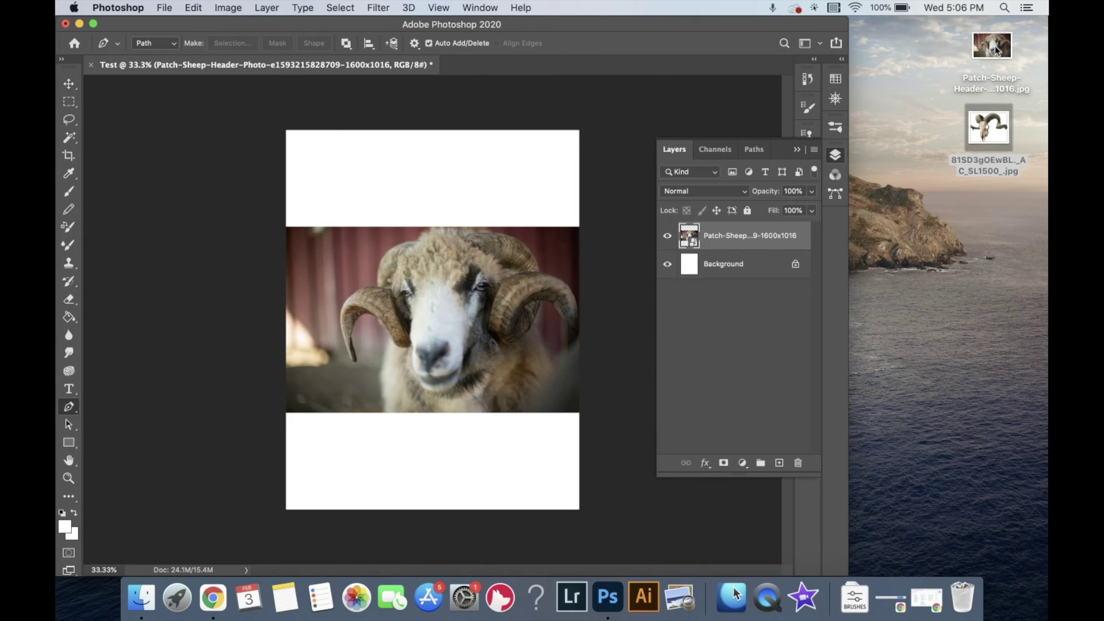
# Open 81SD3gOEwBL._AC_SL1500_.jpg from the desktop as a separate document and unlock its Background layer.
pyautogui.moveTo(979, 130); pyautogui.dragTo(606, 596)
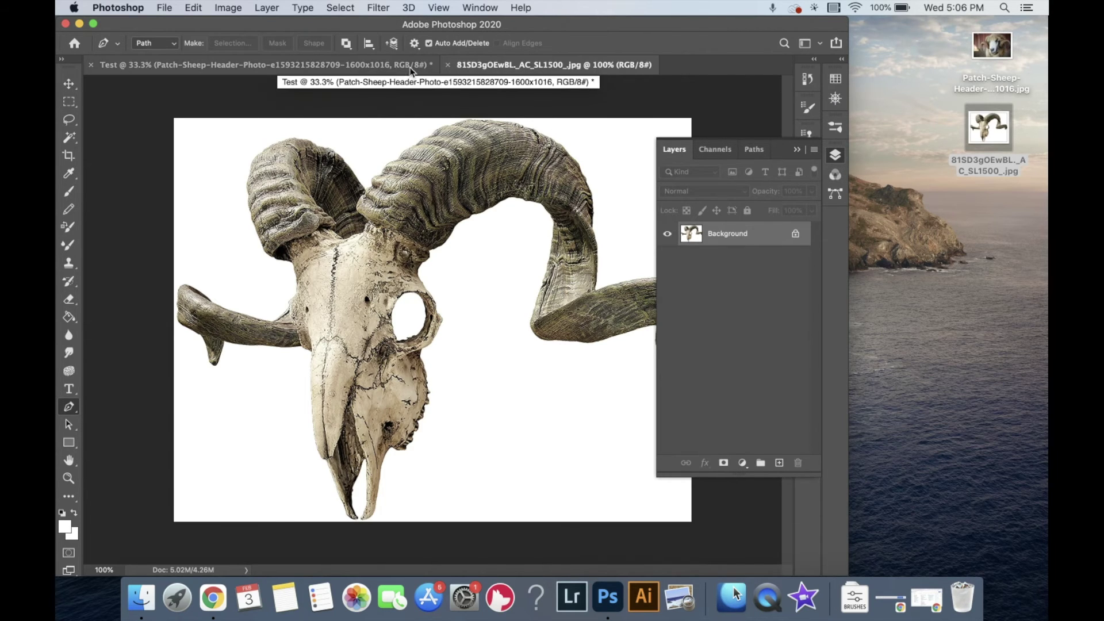
pyautogui.hotkey('ctrl', 'Tab')
pyautogui.hotkey('ctrl', 'Tab')
pyautogui.hotkey('ctrl', 'Tab')
pyautogui.click(460, 69)
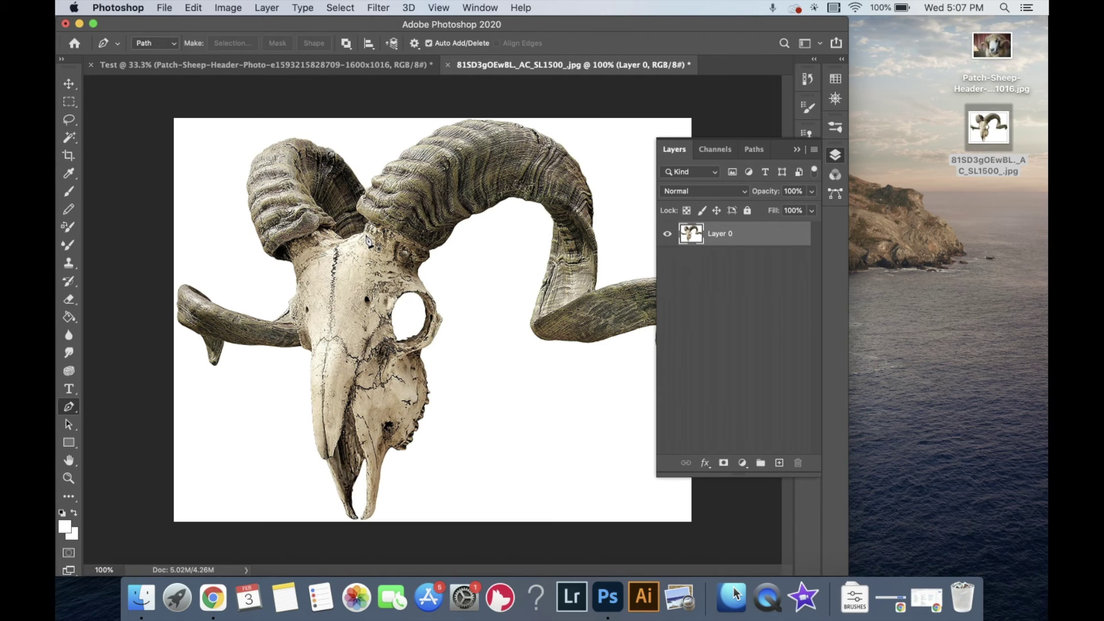
# Copy the skull layer into the Test document with the Move tool, placing it over the sheep photo.
pyautogui.press('v')
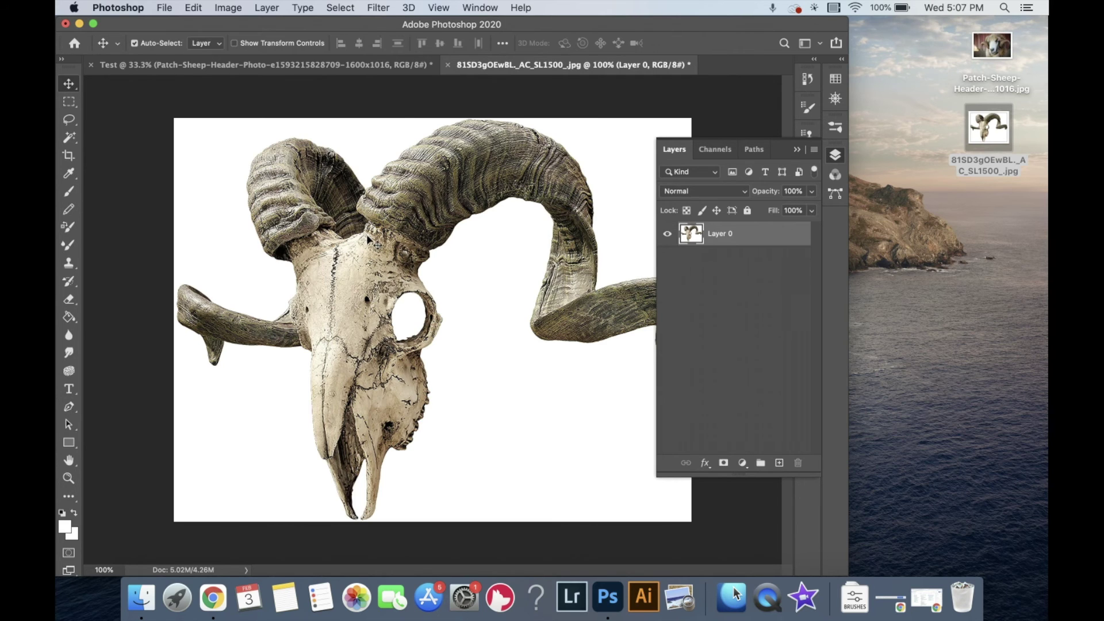
pyautogui.moveTo(410, 252); pyautogui.dragTo(446, 243)
pyautogui.moveTo(451, 299); pyautogui.dragTo(452, 303)
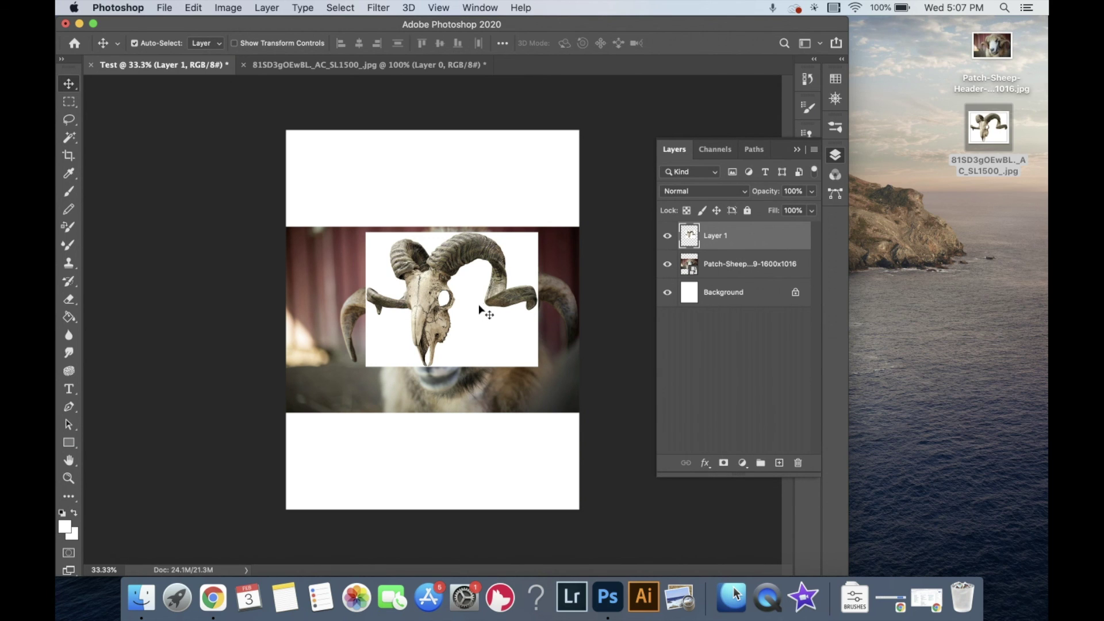
# Reposition the skull image to the page's lower-left corner, overlapping the bottom edge of the sheep photo.
pyautogui.moveTo(478, 316); pyautogui.dragTo(510, 426)
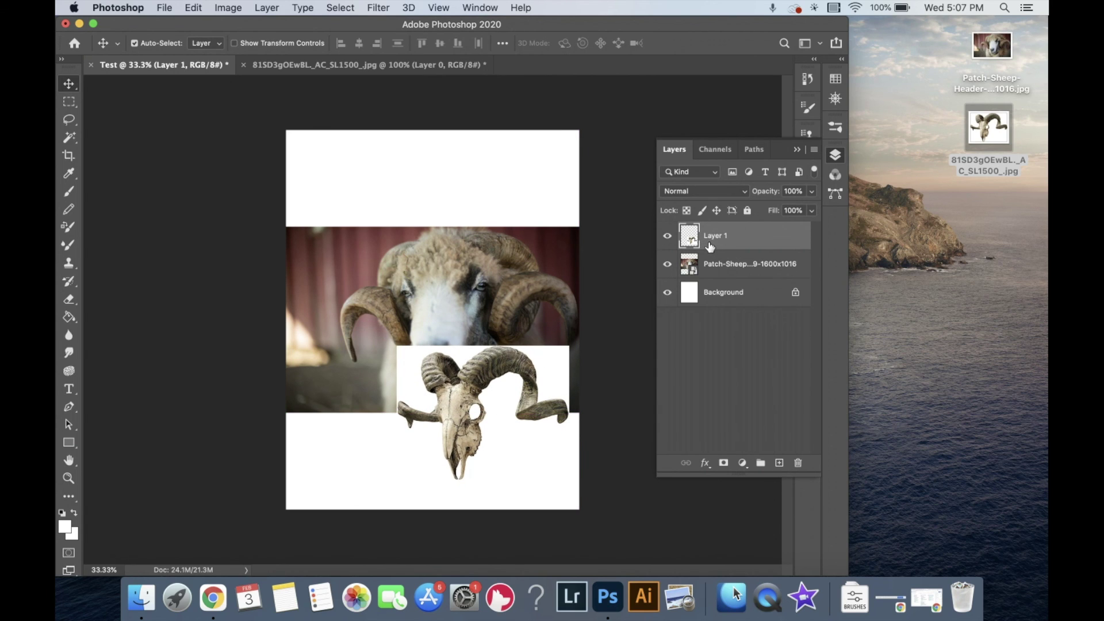
pyautogui.click(358, 67)
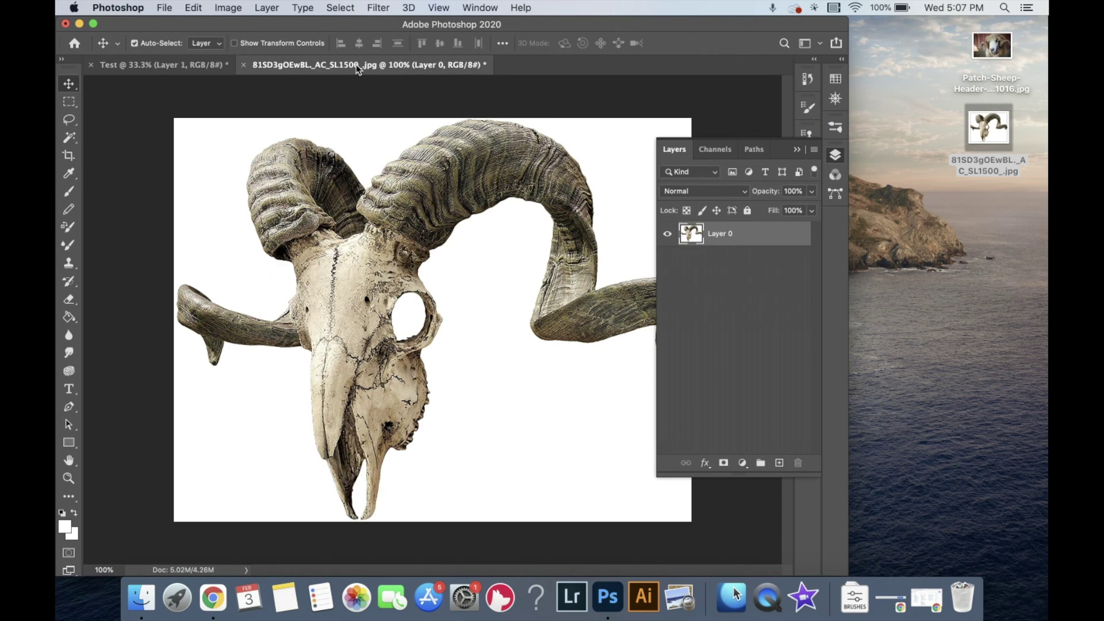
pyautogui.click(182, 68)
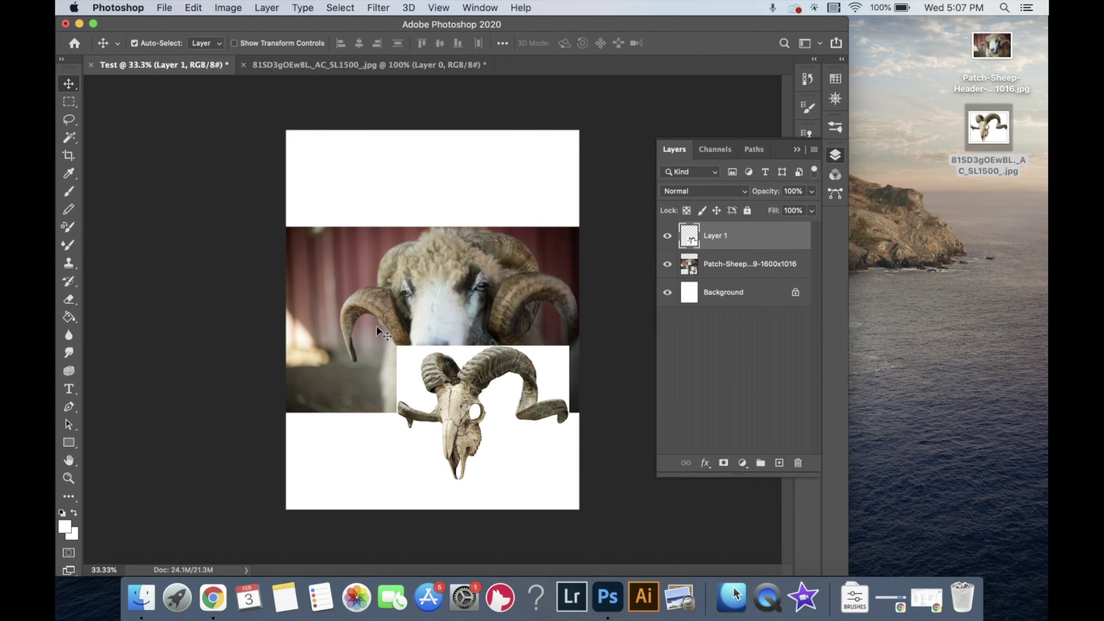
pyautogui.moveTo(517, 404); pyautogui.dragTo(412, 427)
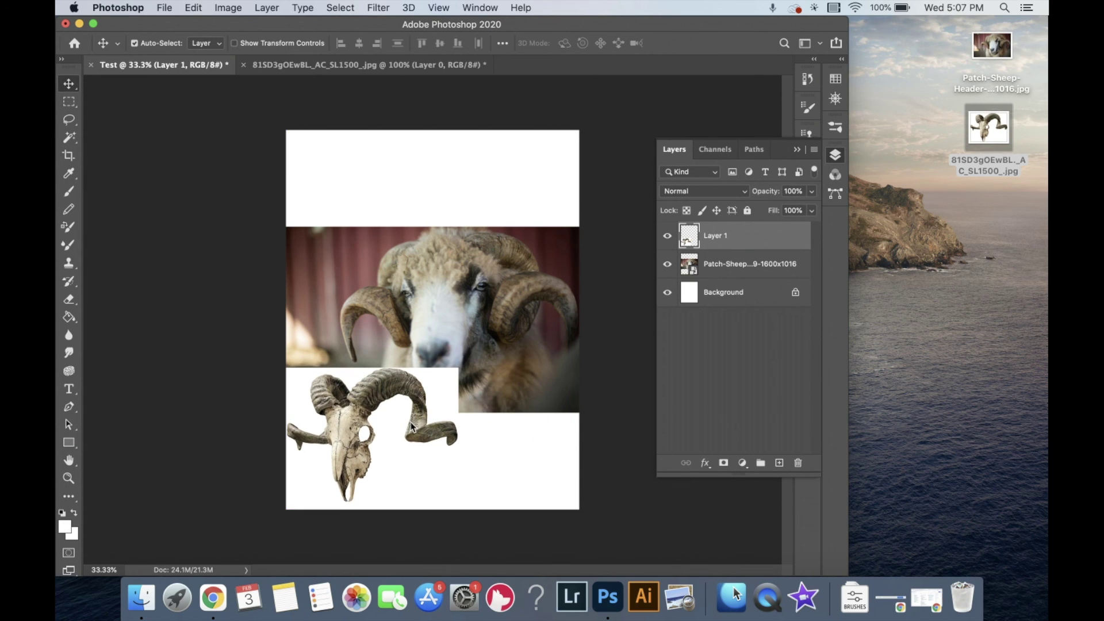